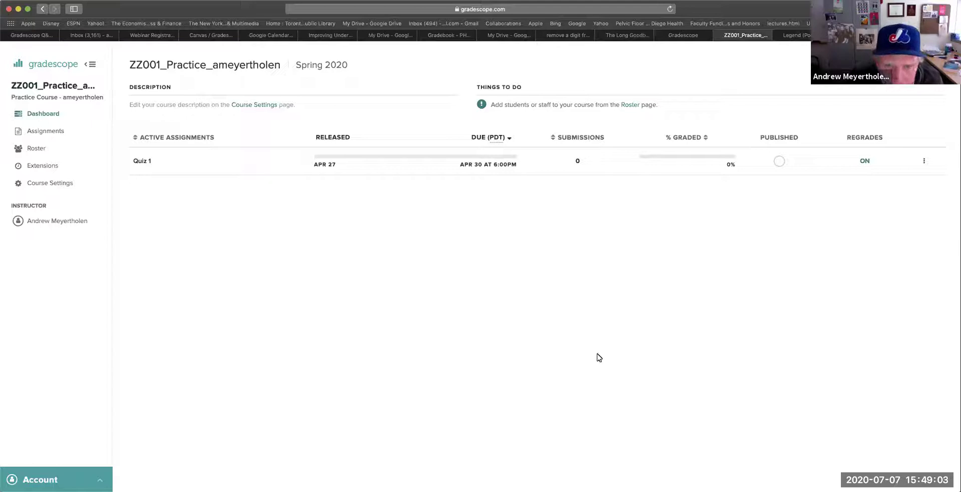
Step: Switch to the PDF viewer, look over the problems in test_130a-final version.pdf, and return to Gradescope
{"action": "key", "text": "super+Tab"}
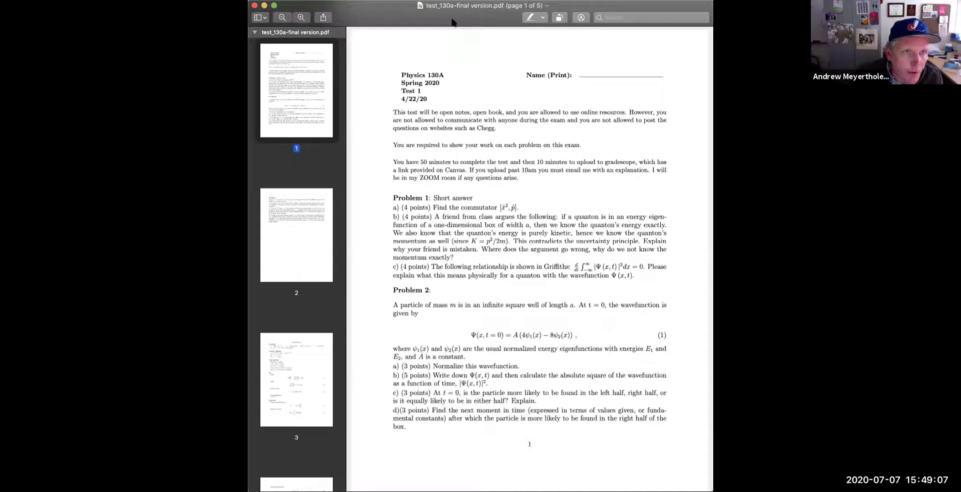
{"action": "scroll", "coordinate": [500, 265], "scroll_direction": "down", "scroll_amount": 2}
{"action": "scroll", "coordinate": [500, 265], "scroll_direction": "down", "scroll_amount": 9}
{"action": "scroll", "coordinate": [500, 266], "scroll_direction": "up", "scroll_amount": 11}
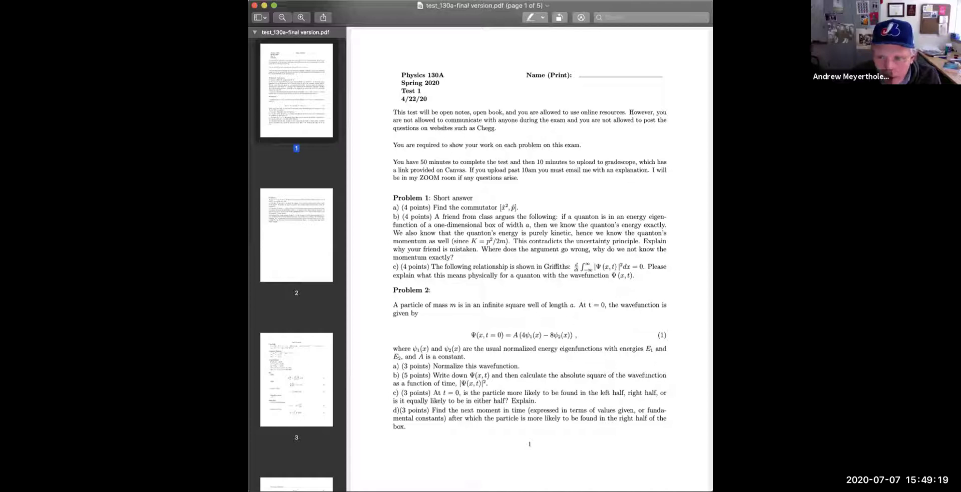
{"action": "left_click", "coordinate": [755, 386]}
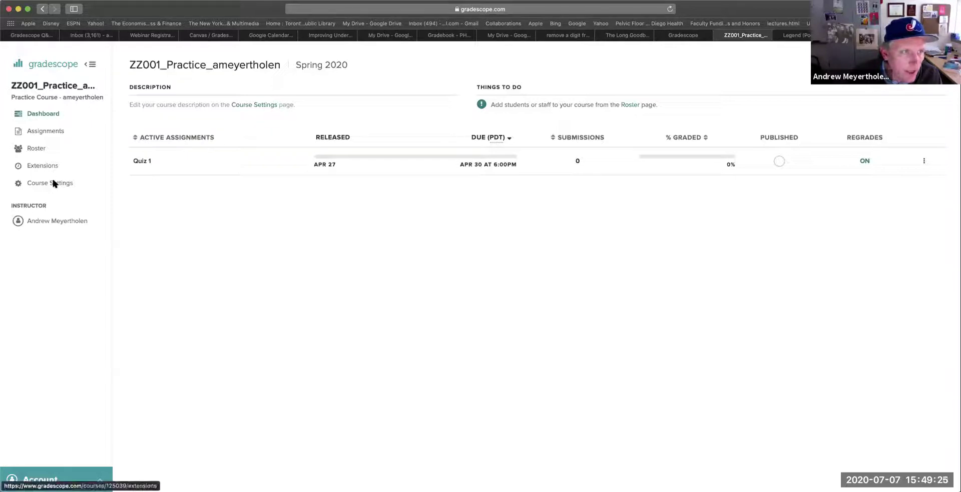
Step: Start a new Homework / Problem Set assignment named "Test 1" with test_130a-final version.pdf as its template
{"action": "left_click", "coordinate": [40, 132]}
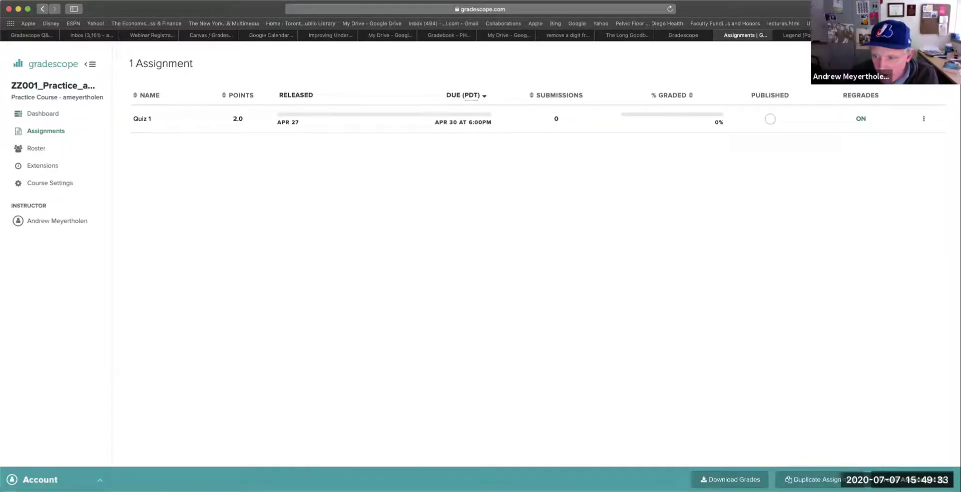
{"action": "left_click", "coordinate": [916, 479]}
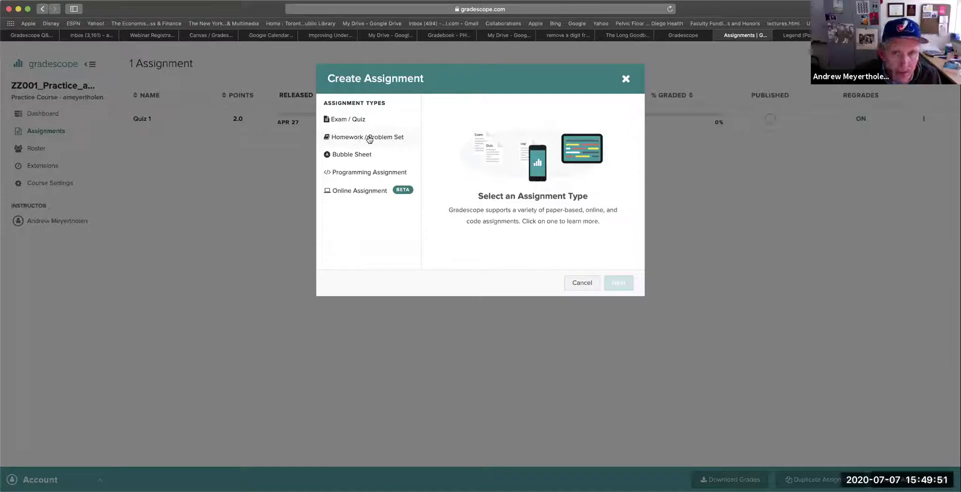
{"action": "left_click", "coordinate": [355, 138]}
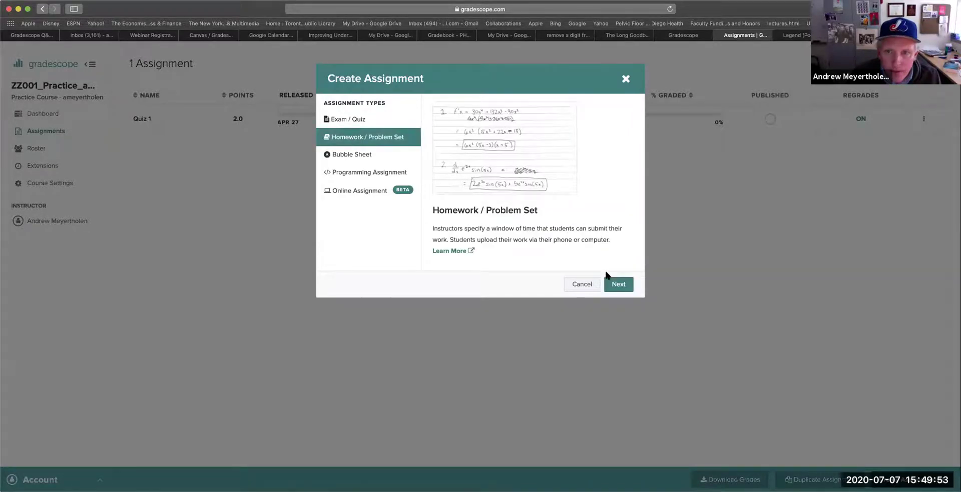
{"action": "left_click", "coordinate": [614, 287]}
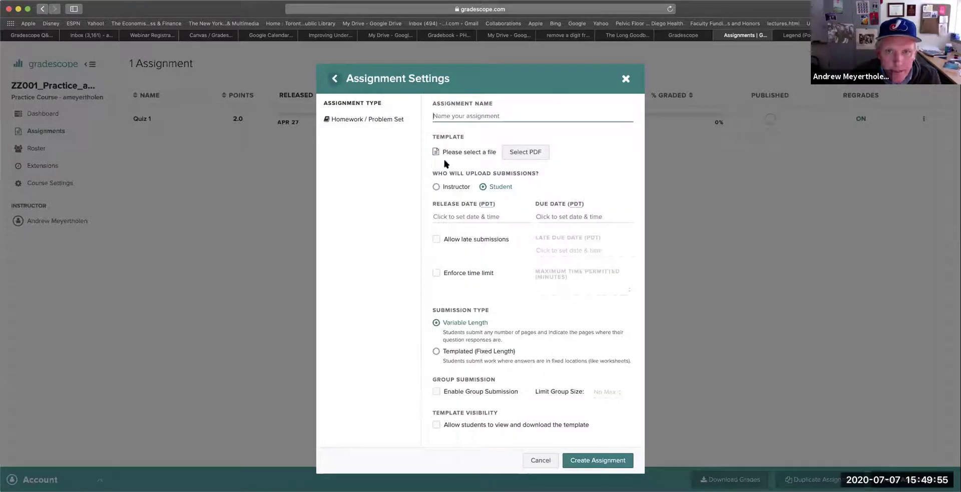
{"action": "type", "text": "Test 1"}
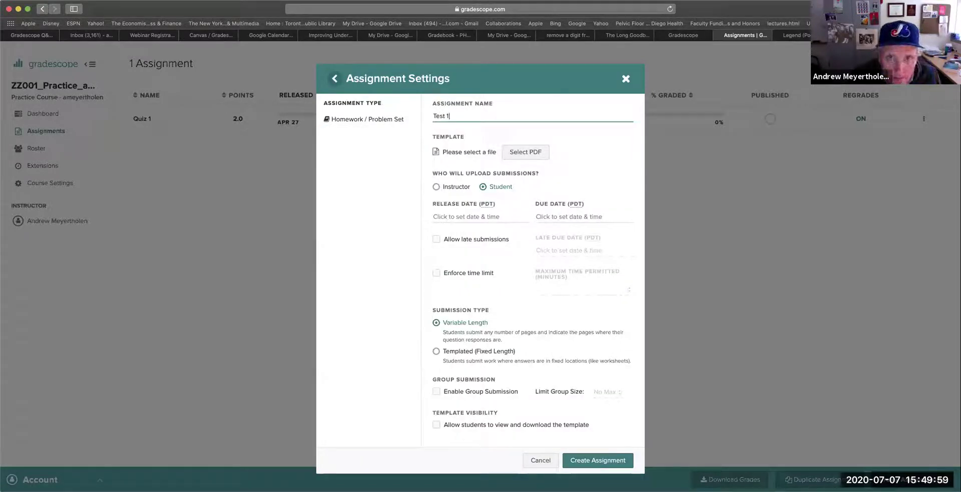
{"action": "left_click", "coordinate": [521, 152]}
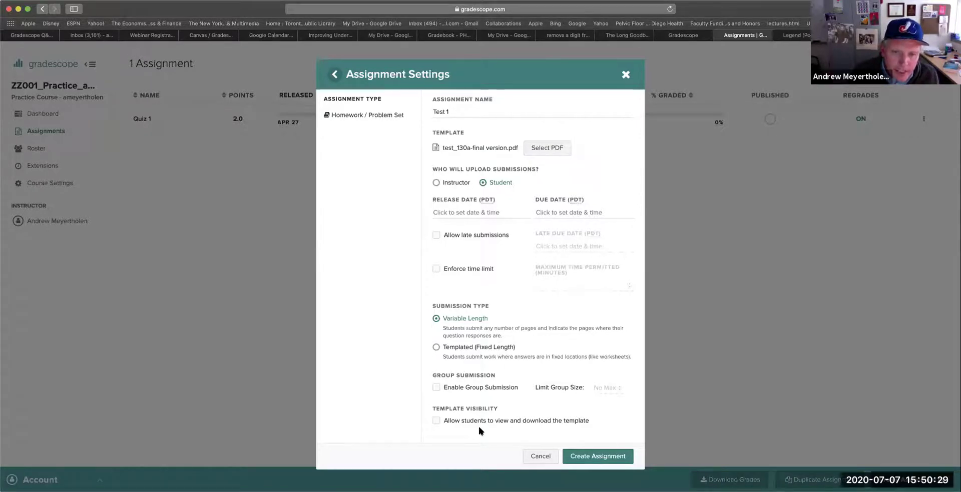
Step: Set the release date to Jul 10 2020 03:00 PM and the due date to Jul 10 2020 04:00 PM
{"action": "left_click", "coordinate": [464, 213]}
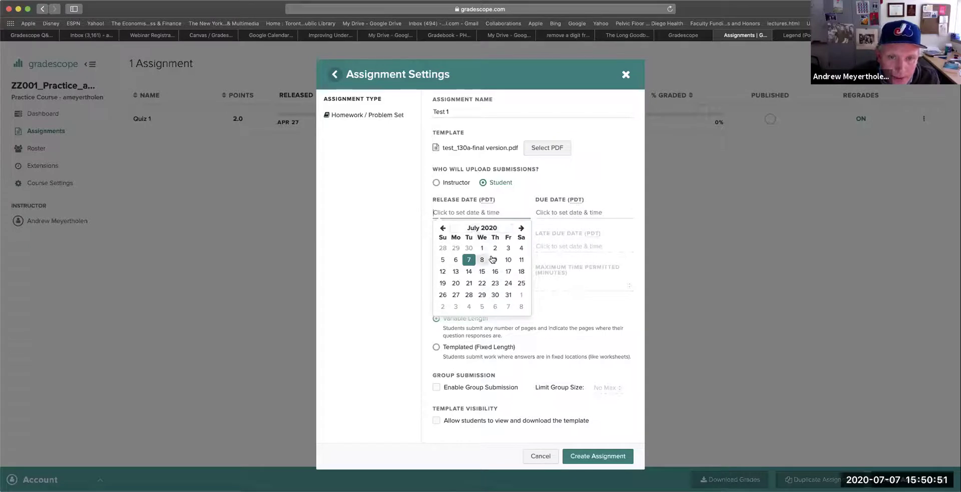
{"action": "left_click", "coordinate": [506, 261]}
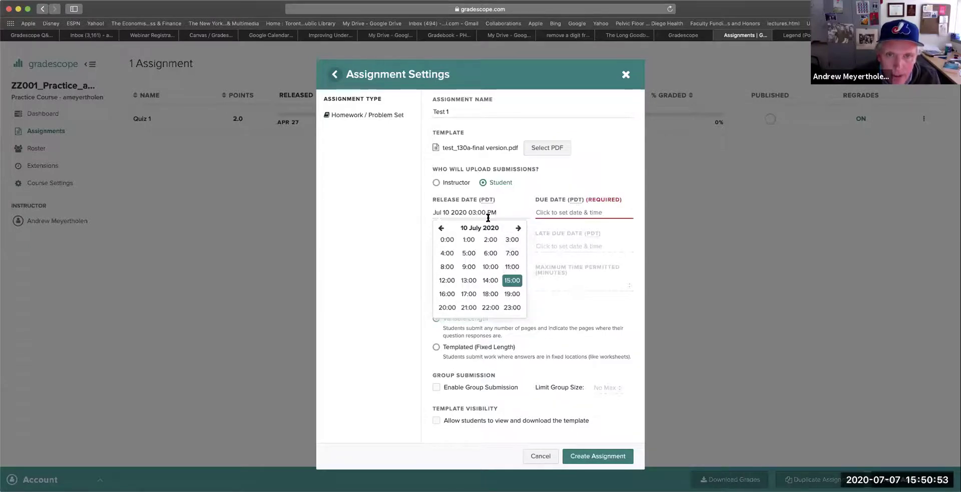
{"action": "left_click", "coordinate": [504, 212]}
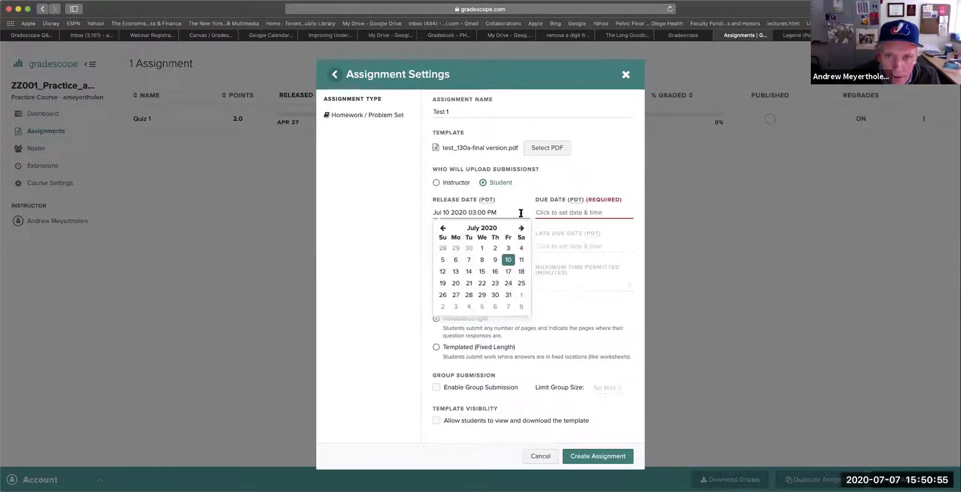
{"action": "left_click", "coordinate": [564, 213]}
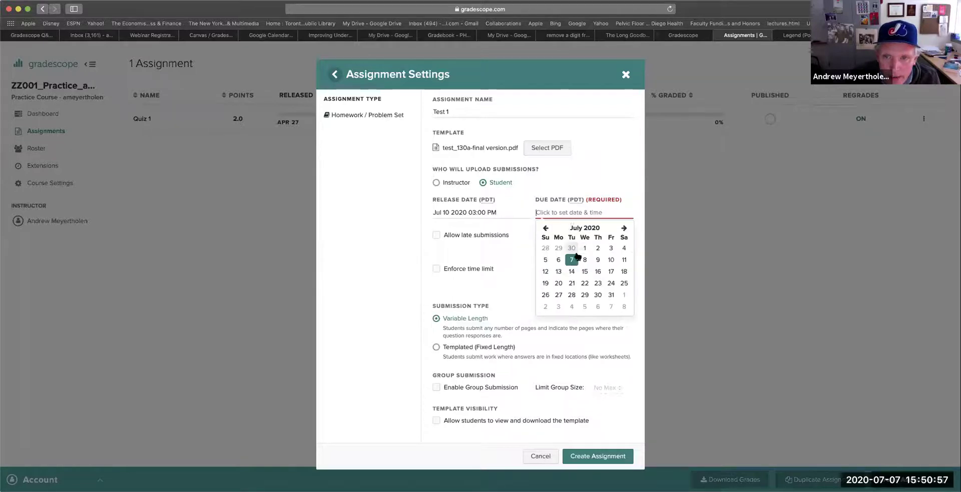
{"action": "left_click", "coordinate": [609, 262]}
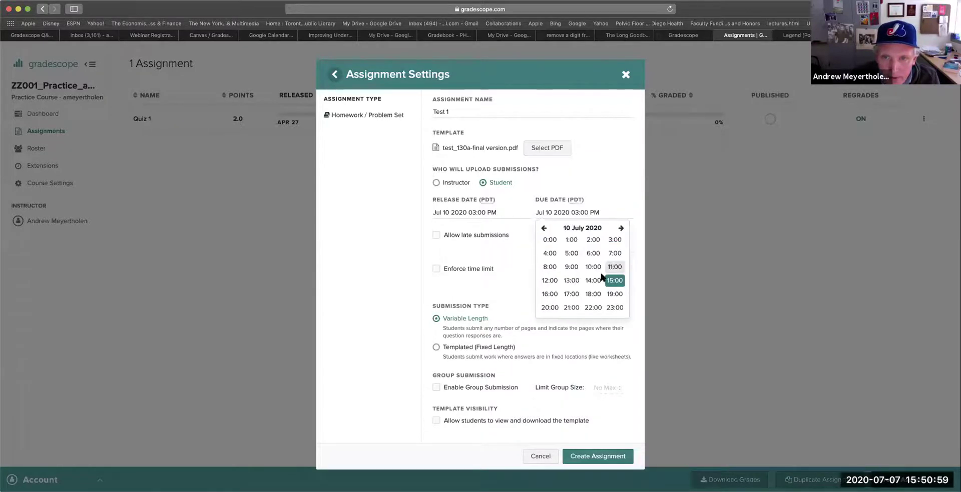
{"action": "left_click", "coordinate": [550, 295]}
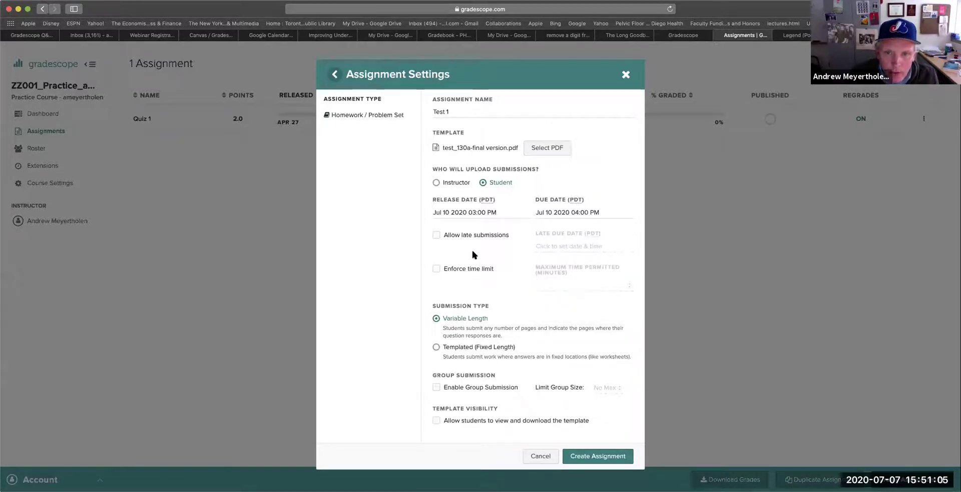
Step: Allow late submissions with a late due date of Jul 10 2020 04:30 PM and create the assignment
{"action": "left_click", "coordinate": [437, 235]}
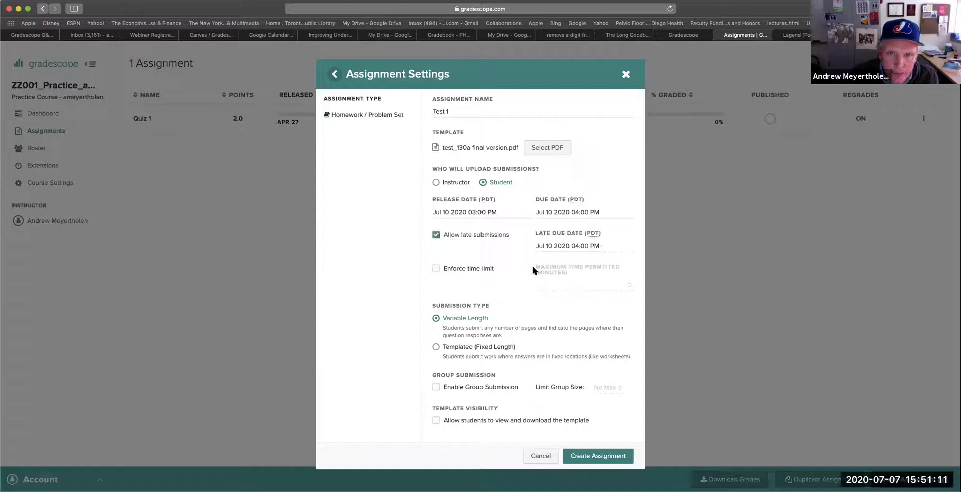
{"action": "left_click", "coordinate": [588, 246]}
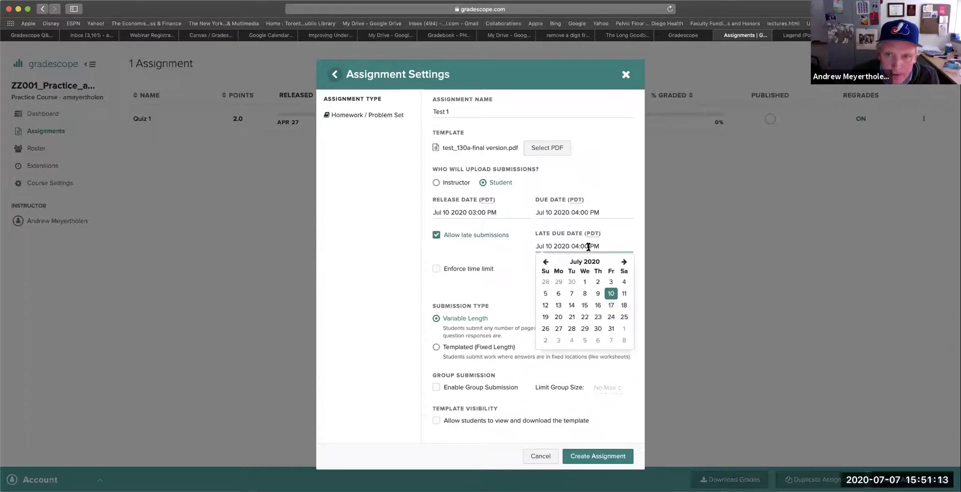
{"action": "left_click", "coordinate": [588, 246]}
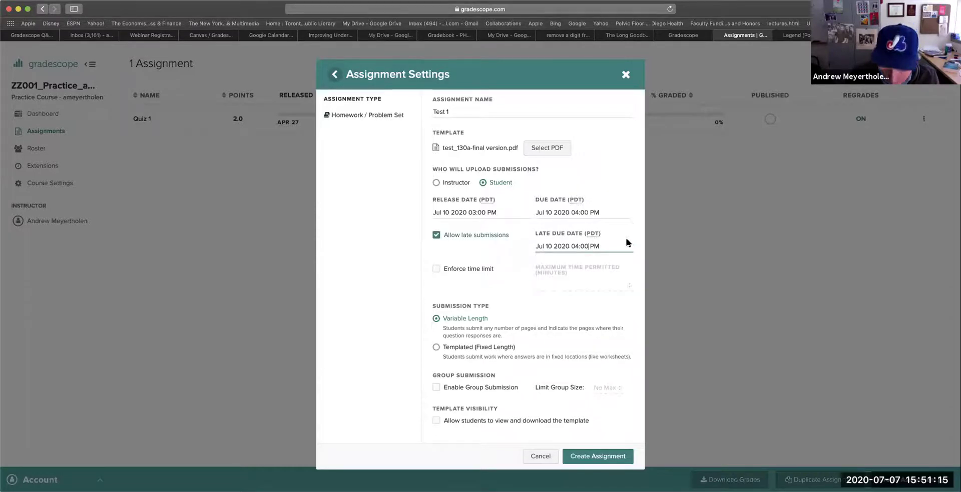
{"action": "key", "text": "BackSpace"}
{"action": "key", "text": "BackSpace"}
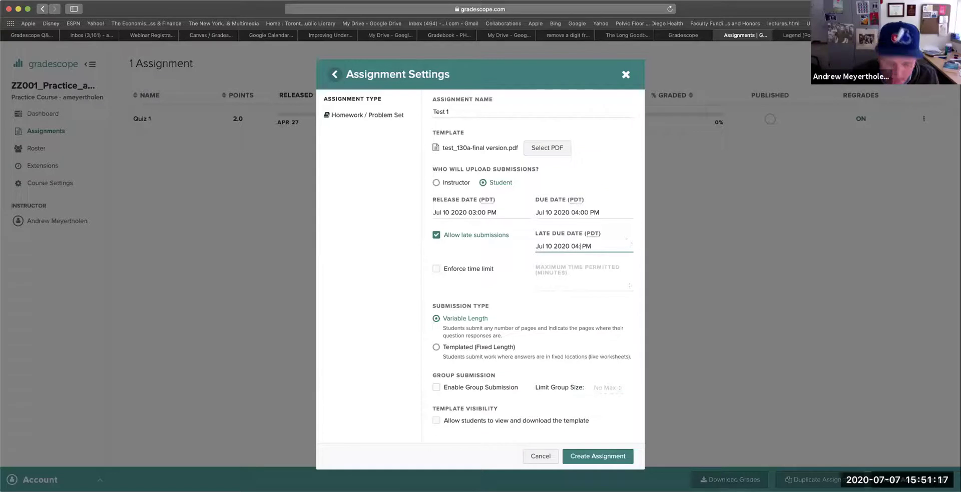
{"action": "type", "text": "30"}
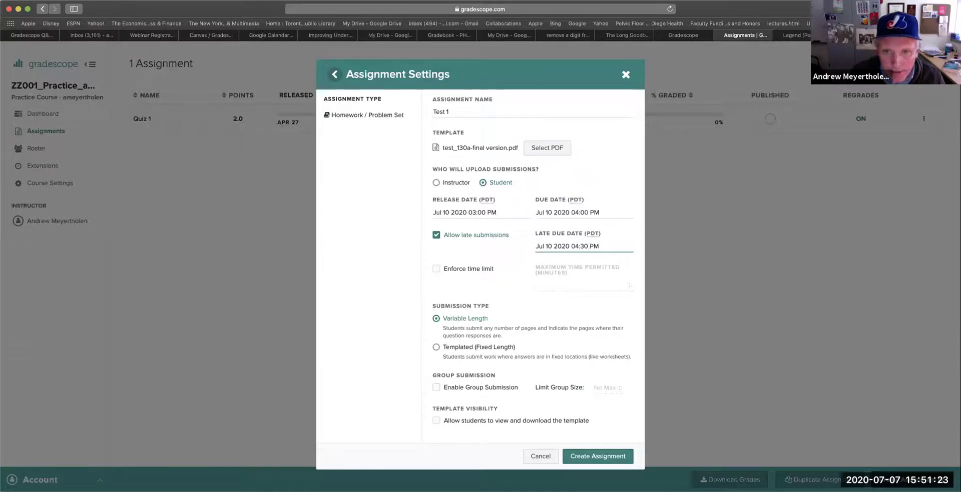
{"action": "left_click", "coordinate": [387, 270]}
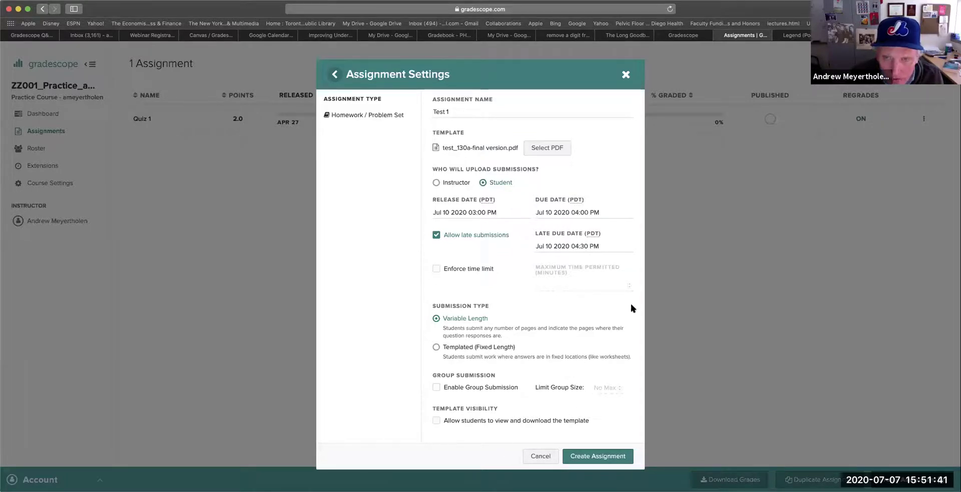
{"action": "left_click_drag", "start_coordinate": [649, 24], "coordinate": [642, 70]}
{"action": "left_click", "coordinate": [594, 455]}
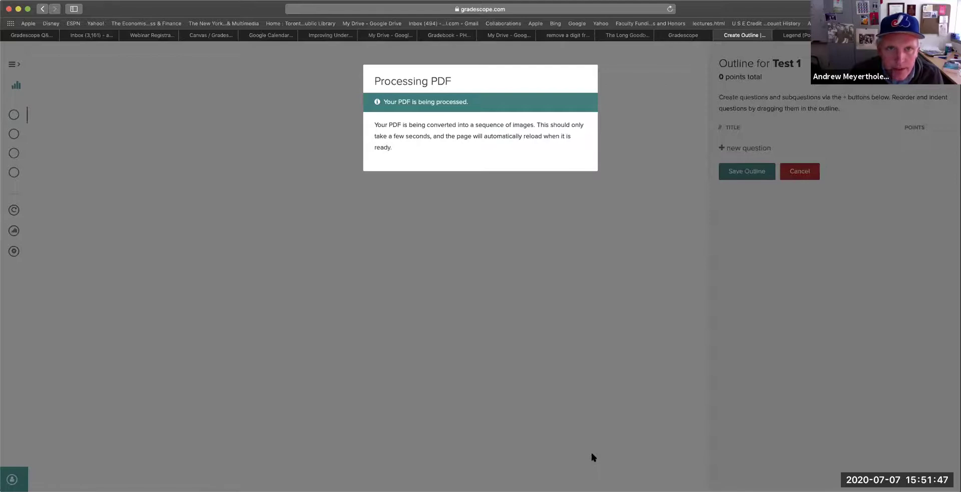
Step: Add a first question titled "Problem 1" worth 12 points to the Test 1 outline
{"action": "scroll", "coordinate": [370, 362], "scroll_direction": "down", "scroll_amount": 10}
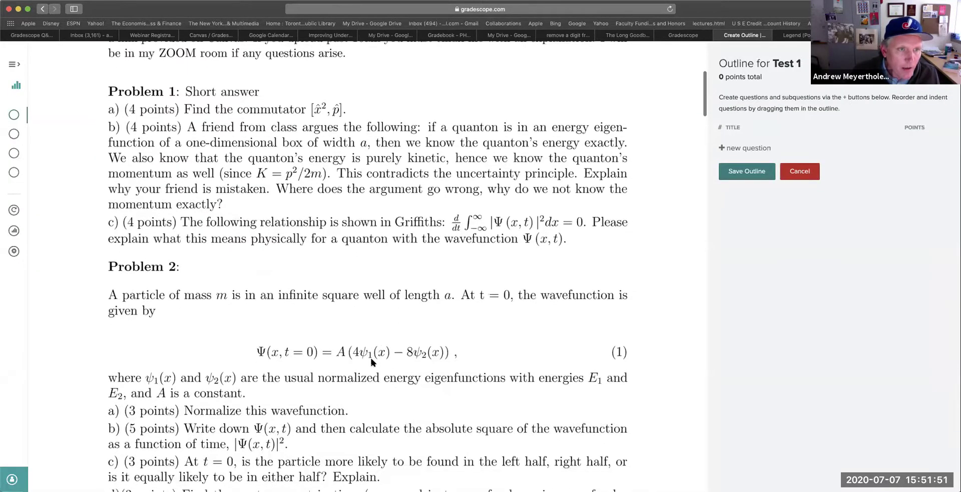
{"action": "scroll", "coordinate": [371, 362], "scroll_direction": "down", "scroll_amount": 1}
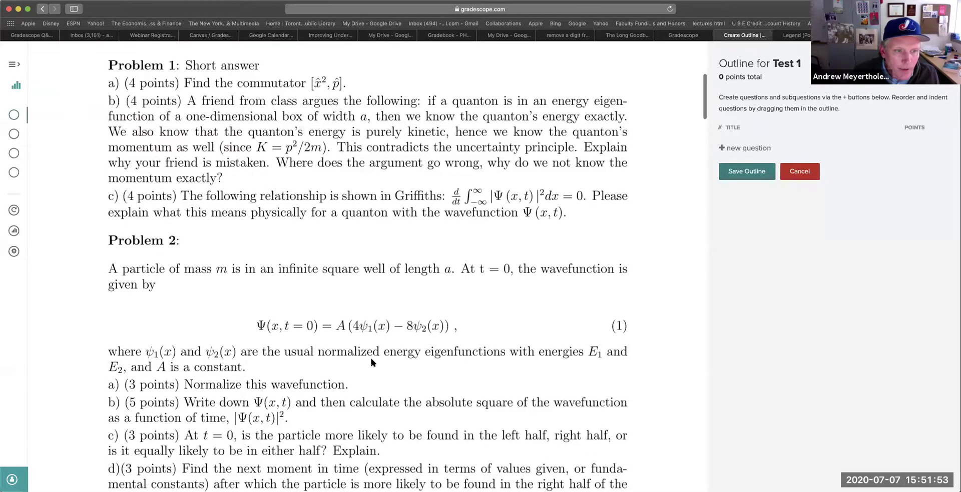
{"action": "scroll", "coordinate": [370, 355], "scroll_direction": "up", "scroll_amount": 12}
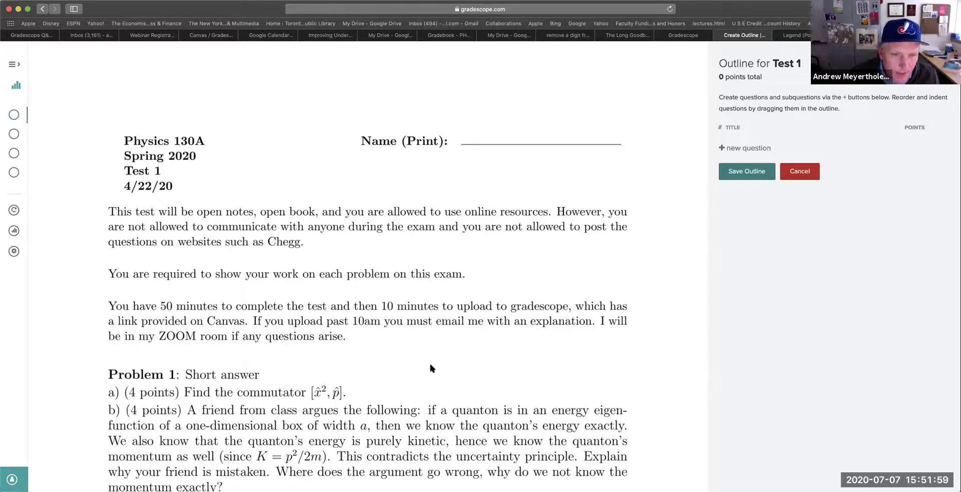
{"action": "left_click", "coordinate": [744, 148]}
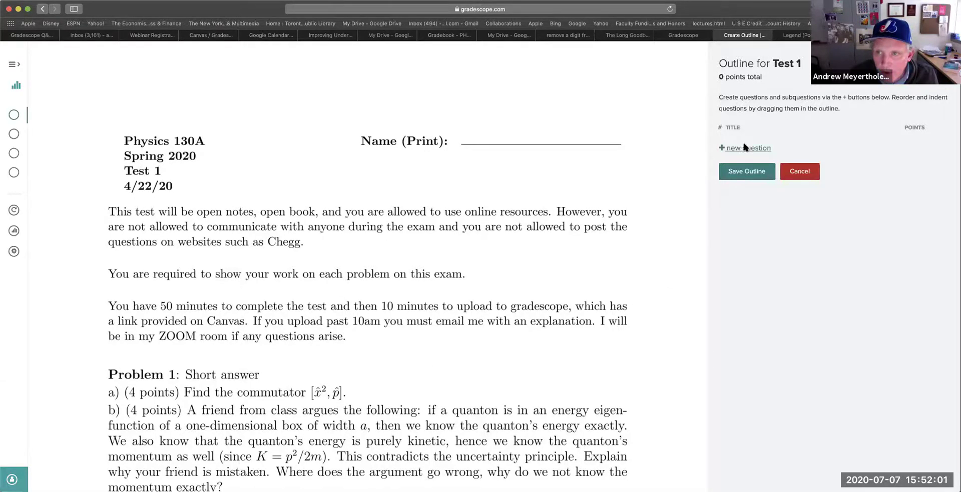
{"action": "type", "text": "Pro"}
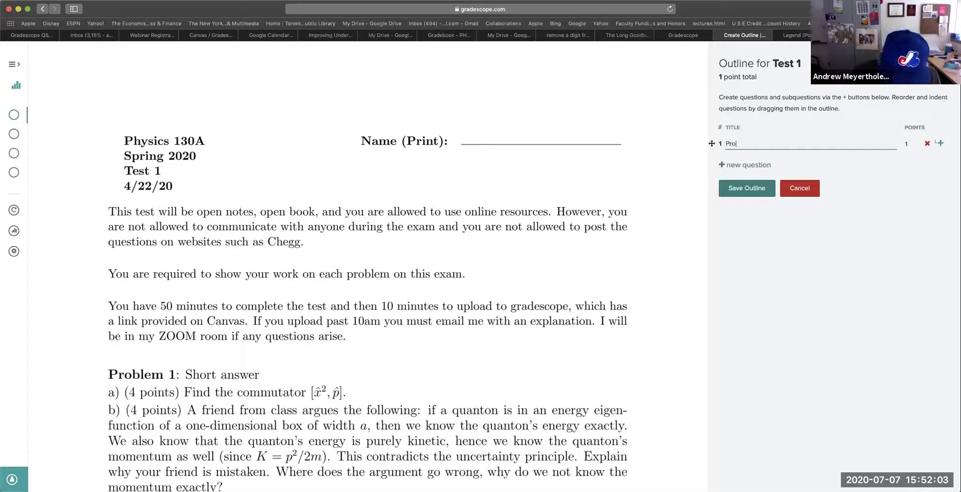
{"action": "type", "text": "blem 1"}
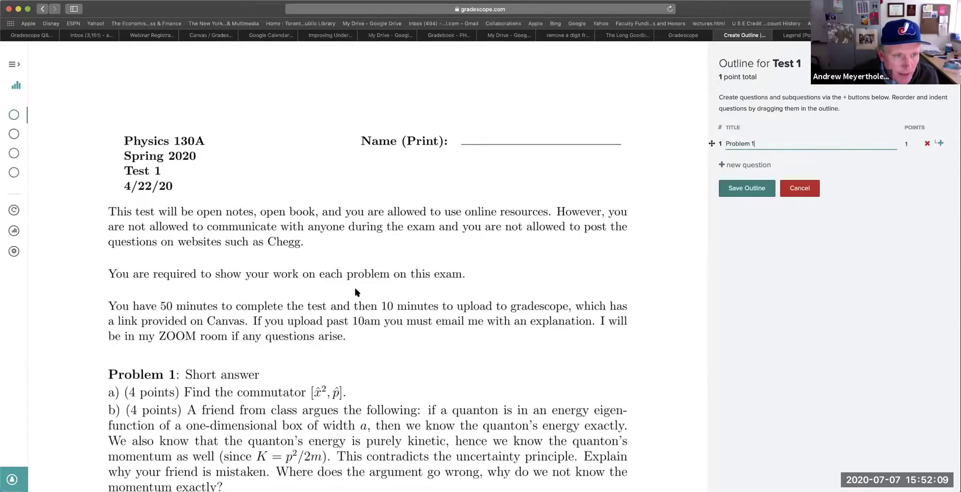
{"action": "scroll", "coordinate": [354, 286], "scroll_direction": "down", "scroll_amount": 5}
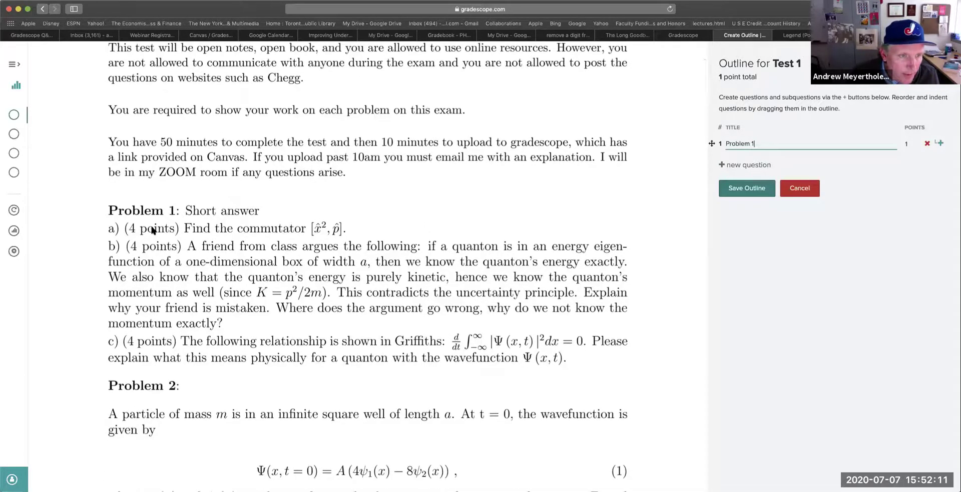
{"action": "left_click", "coordinate": [908, 144]}
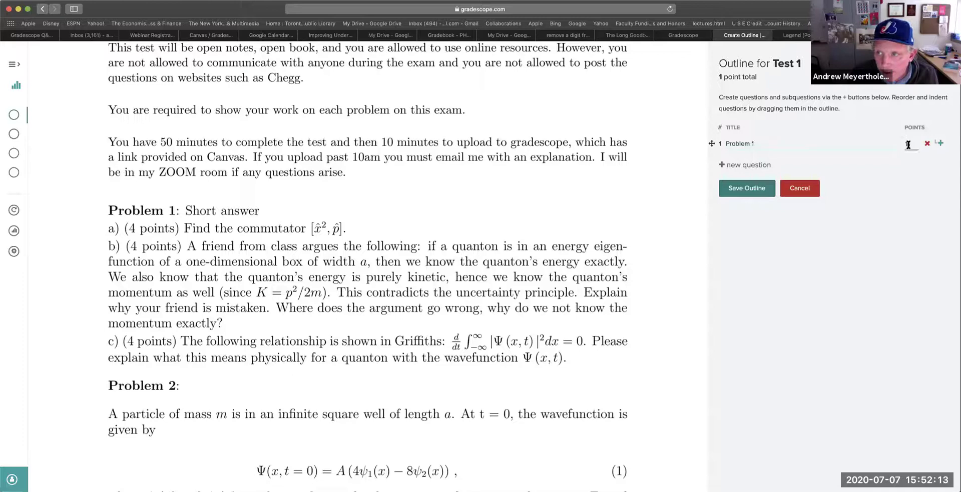
{"action": "type", "text": "2"}
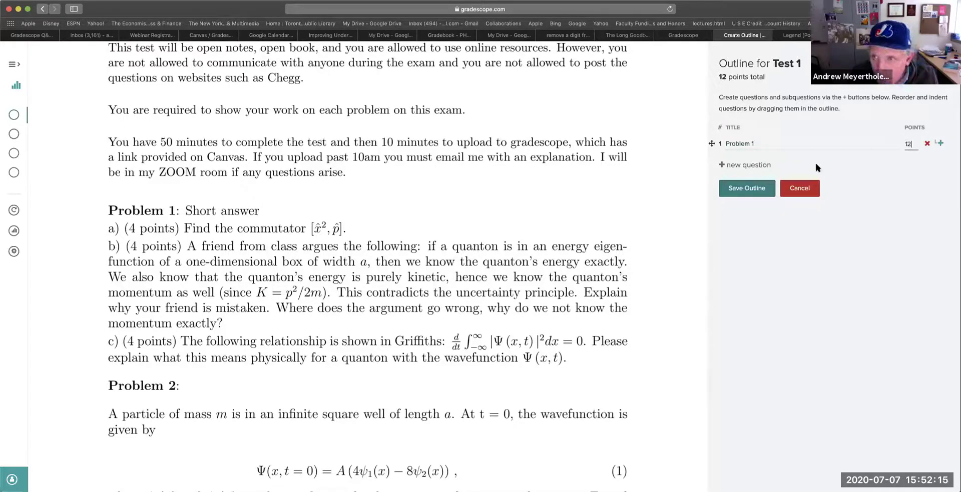
Step: Add a second question titled "Problem 2" to the outline and check the point values of its parts in the test
{"action": "left_click", "coordinate": [749, 165]}
{"action": "type", "text": "Problem 2"}
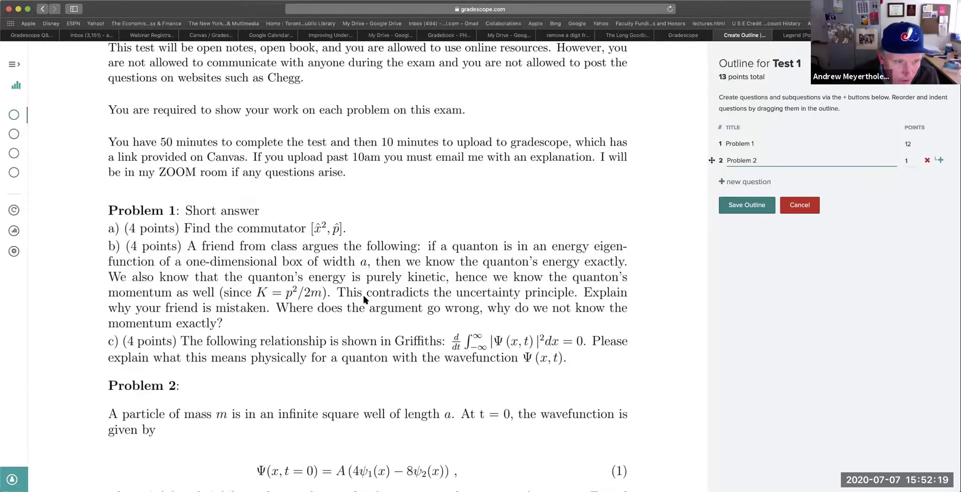
{"action": "scroll", "coordinate": [377, 293], "scroll_direction": "down", "scroll_amount": 5}
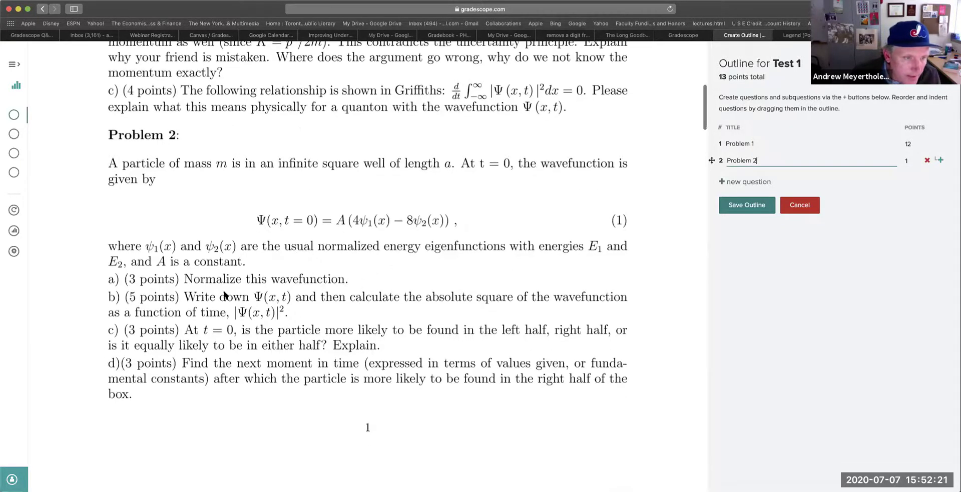
{"action": "scroll", "coordinate": [253, 354], "scroll_direction": "down", "scroll_amount": 7}
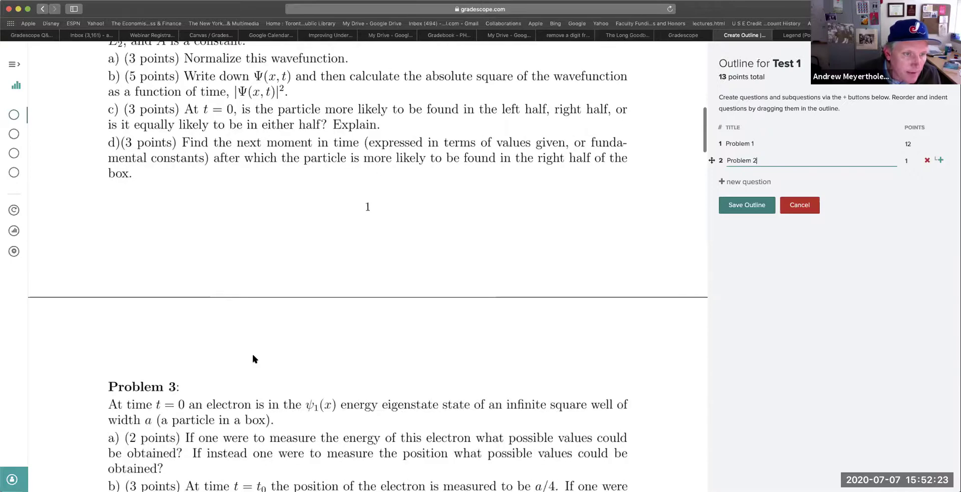
{"action": "scroll", "coordinate": [252, 355], "scroll_direction": "down", "scroll_amount": 3}
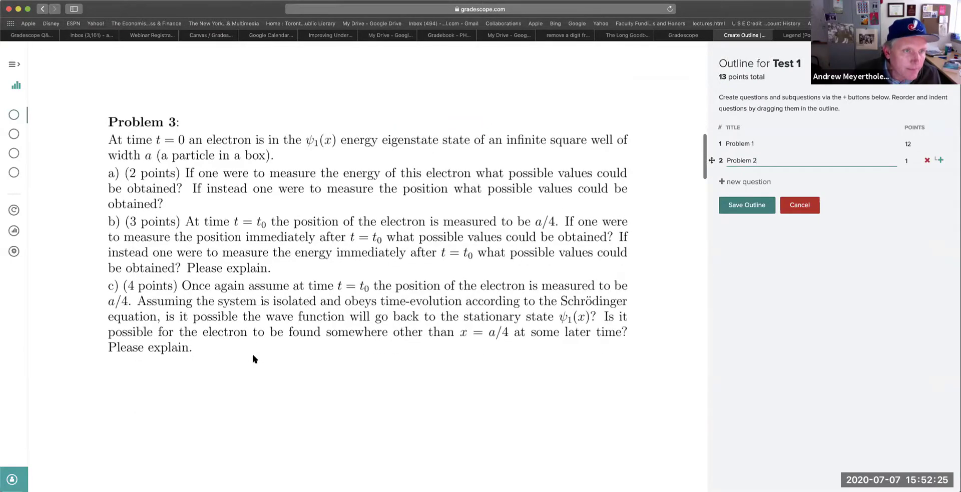